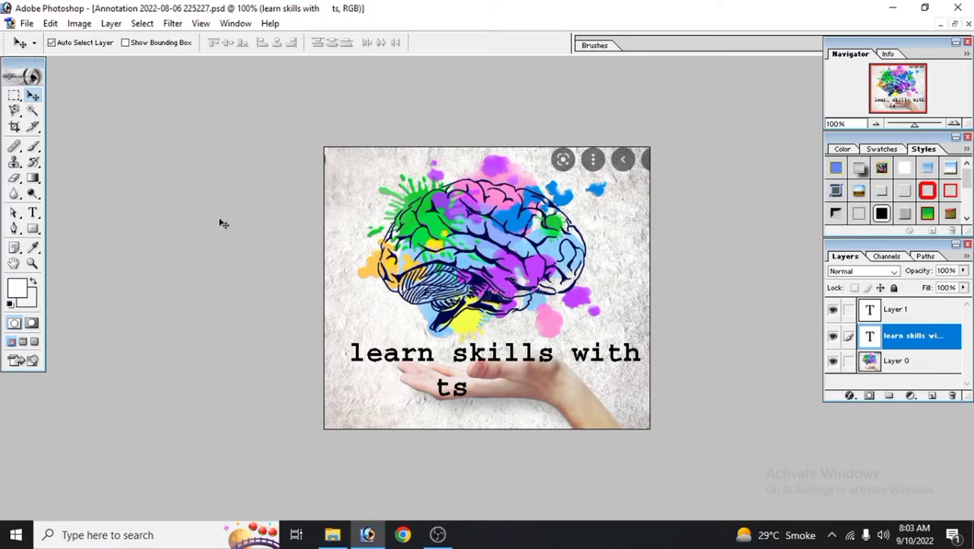
# Save the layered brain image as 'learn skills with ts' in PSD format on Local Disk (D:)
pyautogui.click(26, 24)
pyautogui.moveTo(51, 24)
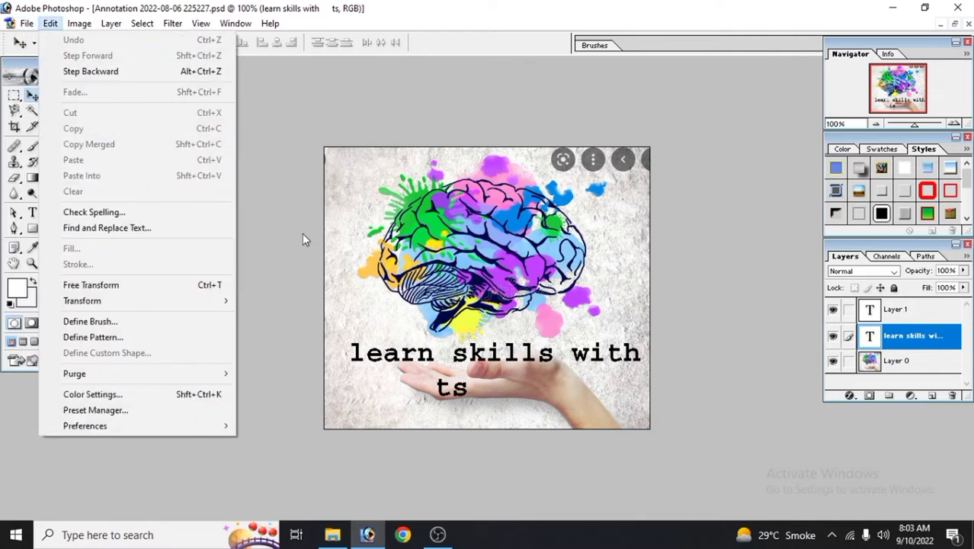
pyautogui.click(419, 327)
pyautogui.click(25, 24)
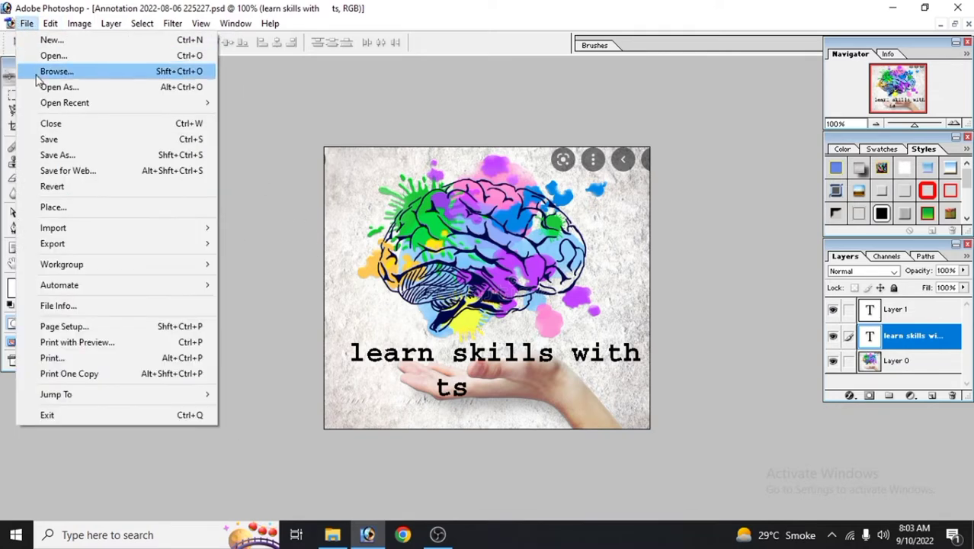
pyautogui.click(57, 154)
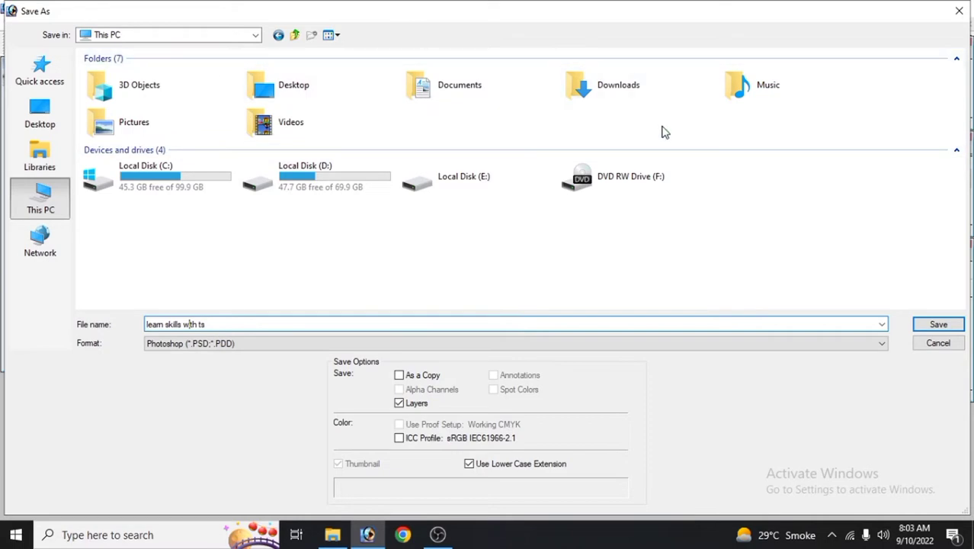
pyautogui.click(363, 193)
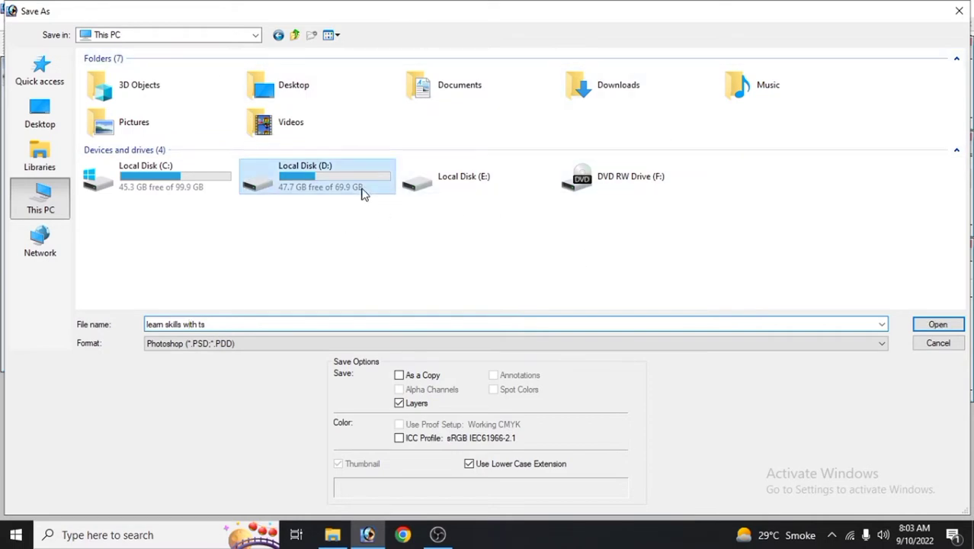
pyautogui.doubleClick(363, 194)
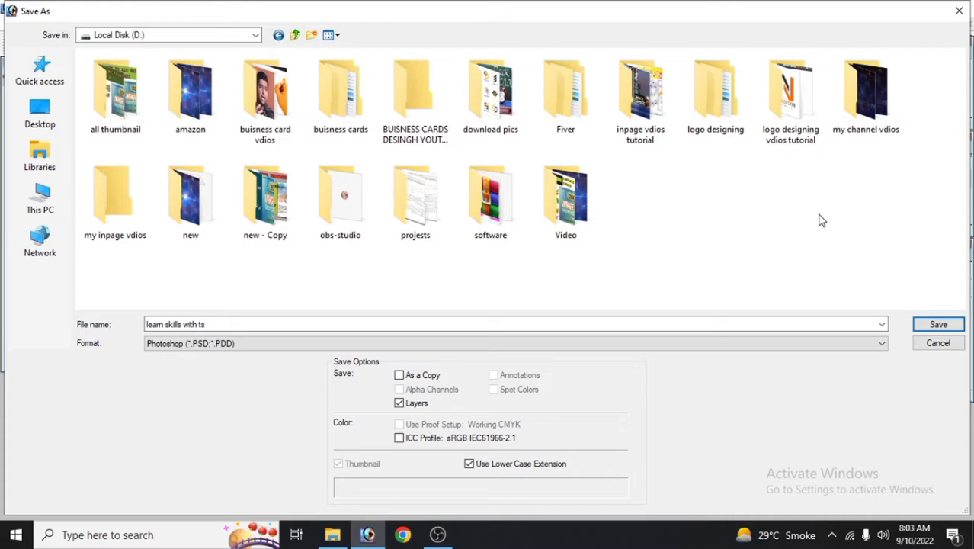
pyautogui.click(946, 326)
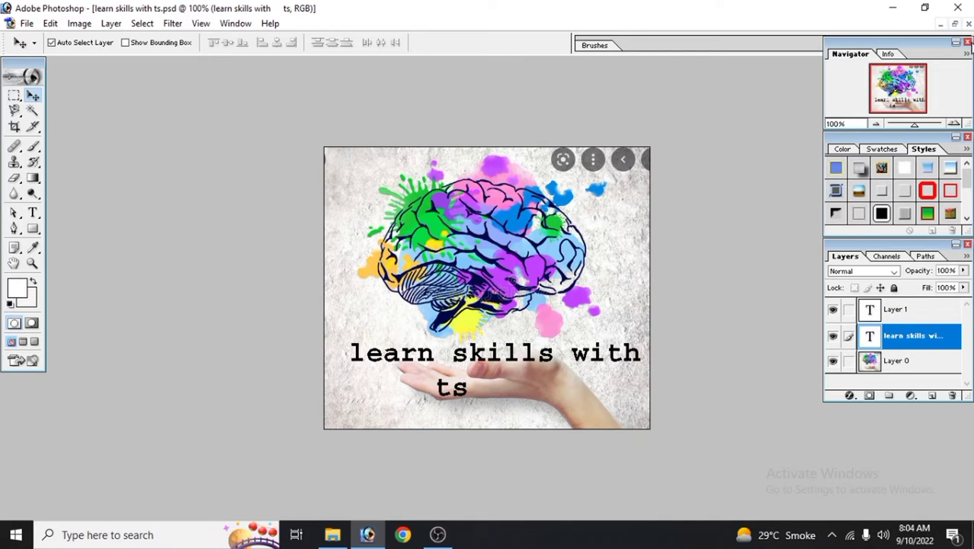
# Close the image, reopen learn skills with ts.psd from drive D, and move its window down-right
pyautogui.click(968, 25)
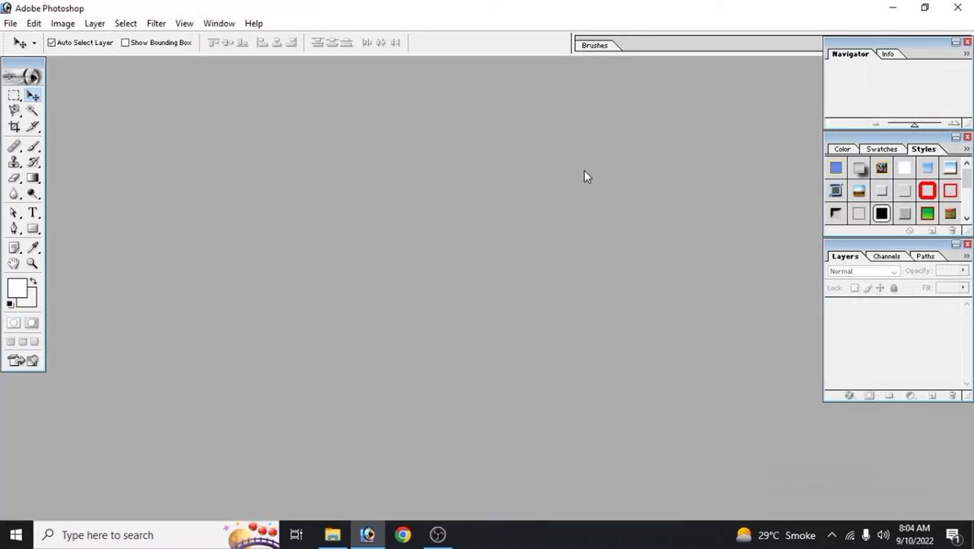
pyautogui.hotkey('ctrl', 'o')
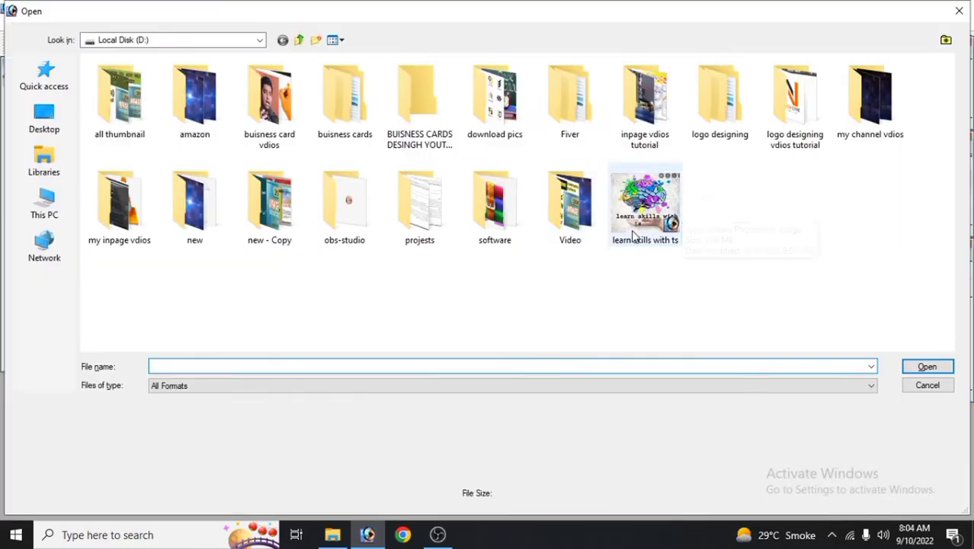
pyautogui.click(633, 237)
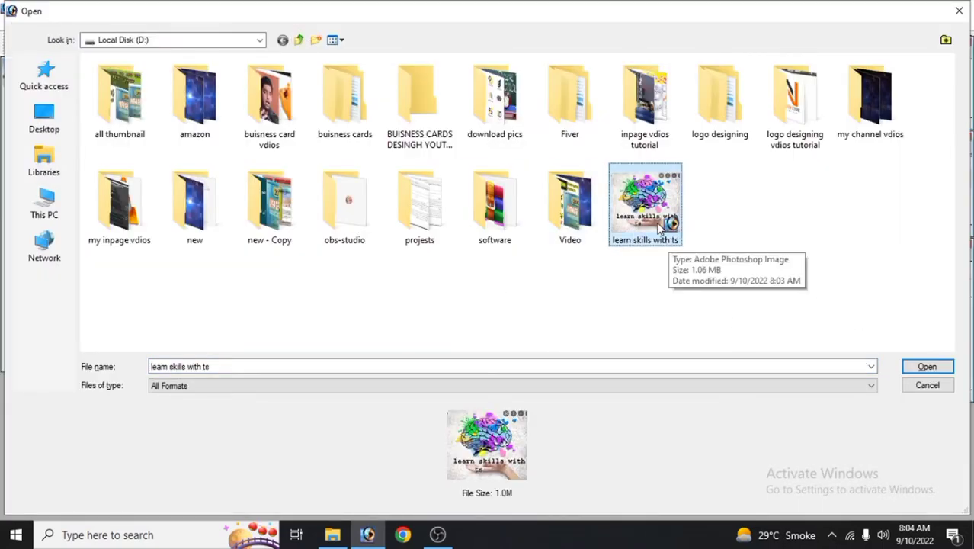
pyautogui.click(915, 367)
pyautogui.moveTo(238, 75); pyautogui.dragTo(402, 172)
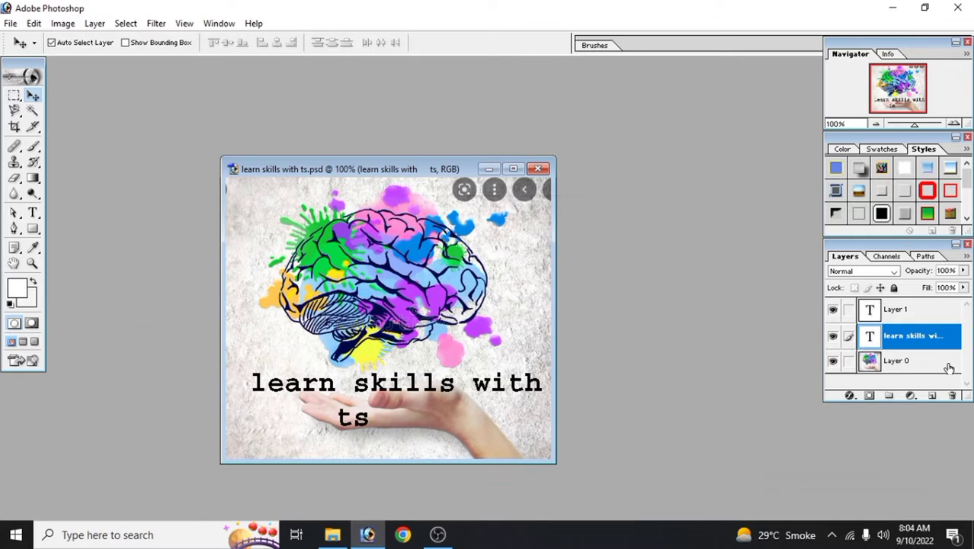
# Add a test text layer above the caption, then erase the typed text
pyautogui.click(33, 213)
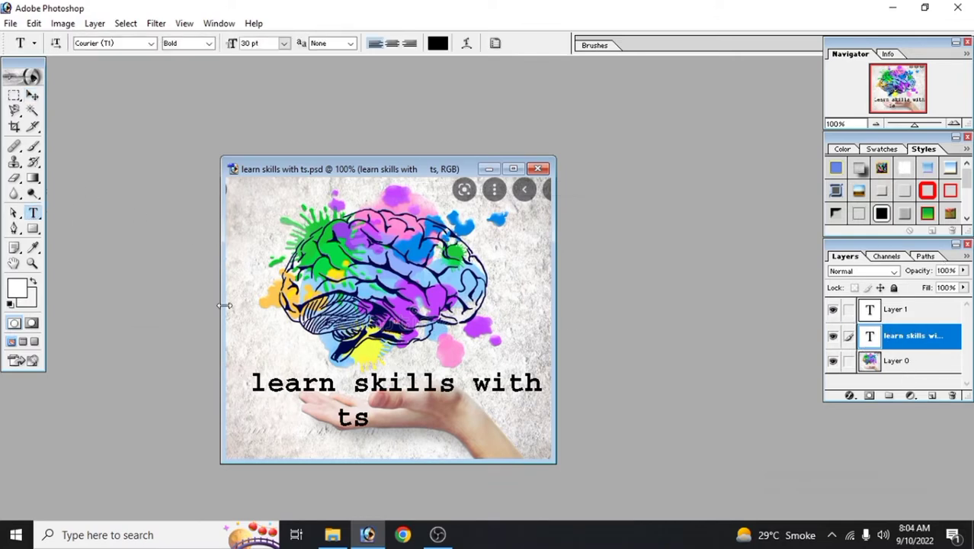
pyautogui.click(246, 346)
pyautogui.write('hgsgh')
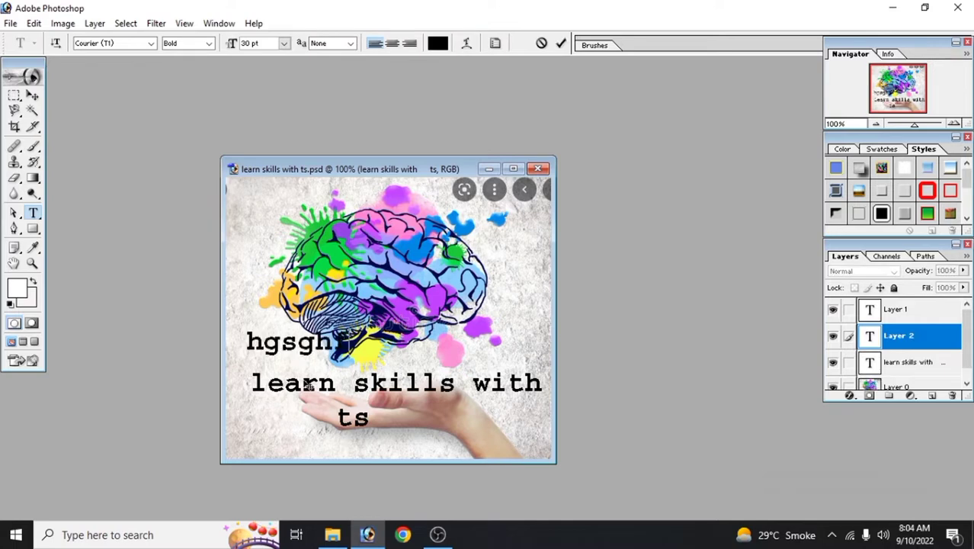
pyautogui.press('BackSpace')
pyautogui.press('BackSpace')
pyautogui.press('BackSpace')
pyautogui.press('BackSpace')
pyautogui.press('BackSpace')
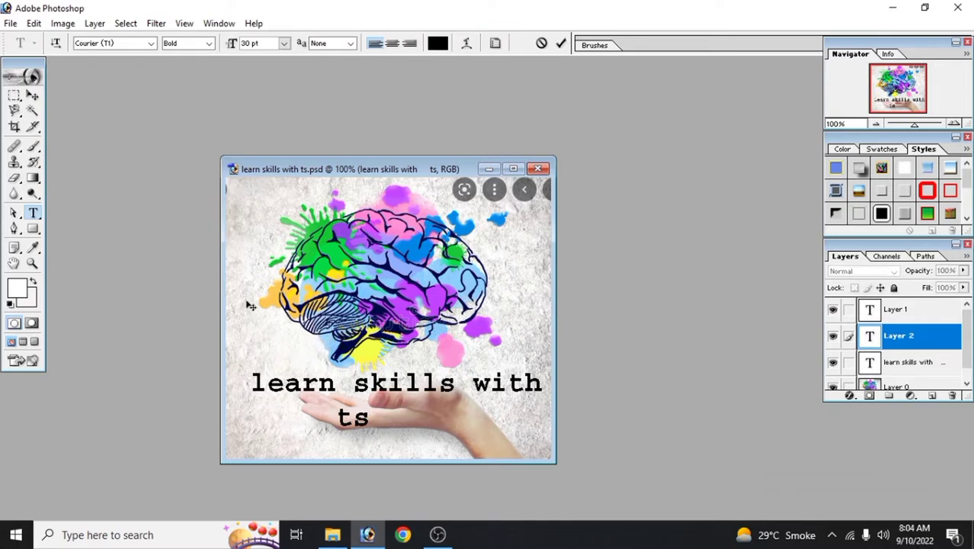
# Draw a small white rectangle left of the brain and a dark green one to its right
pyautogui.click(42, 225)
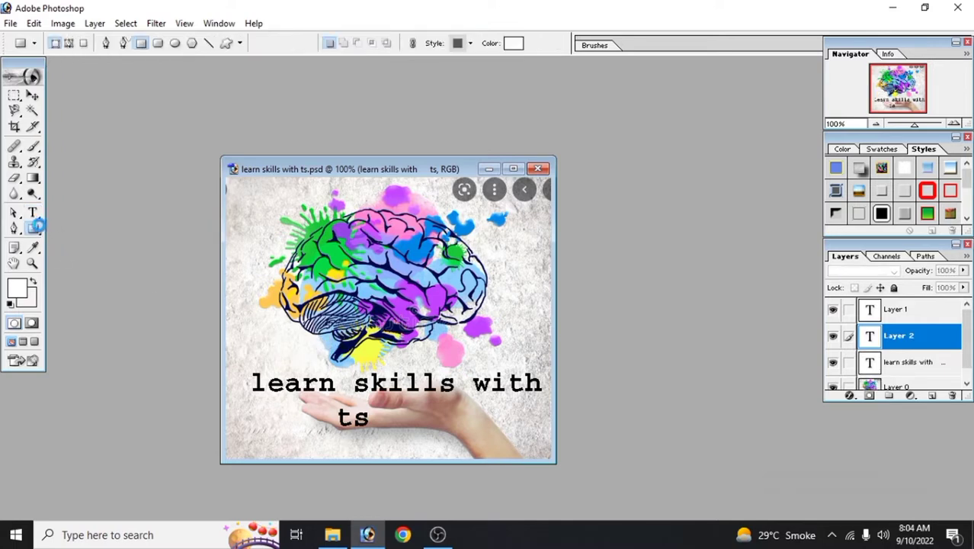
pyautogui.moveTo(236, 252); pyautogui.dragTo(268, 321)
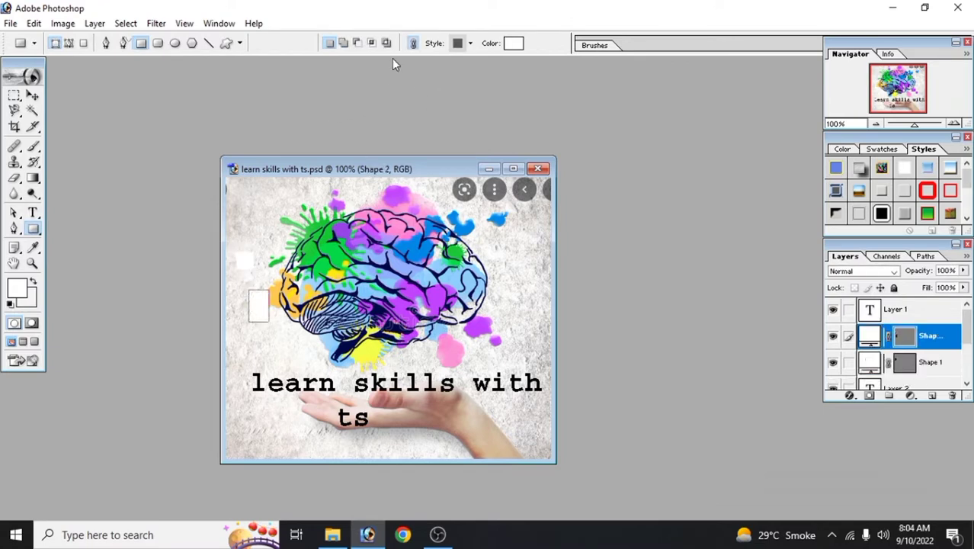
pyautogui.click(511, 45)
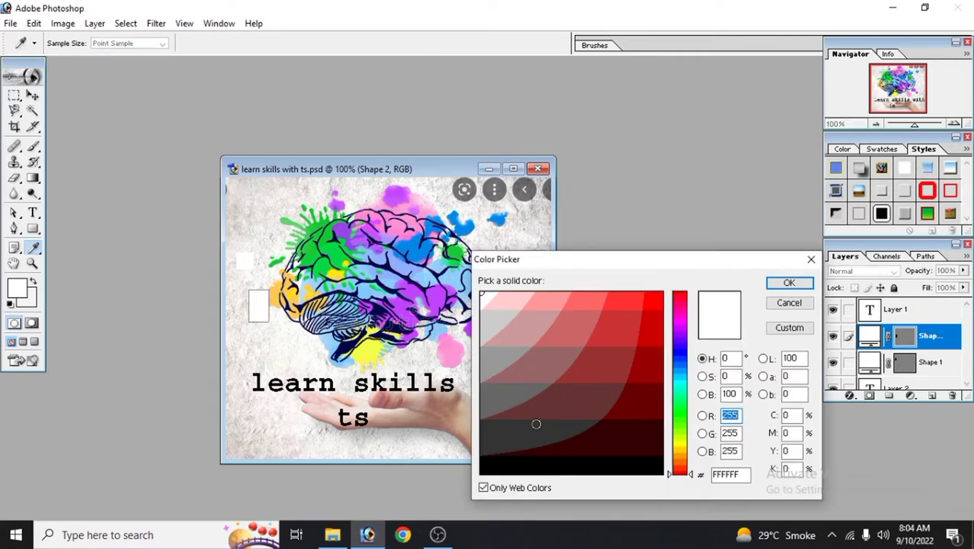
pyautogui.click(536, 423)
pyautogui.click(679, 420)
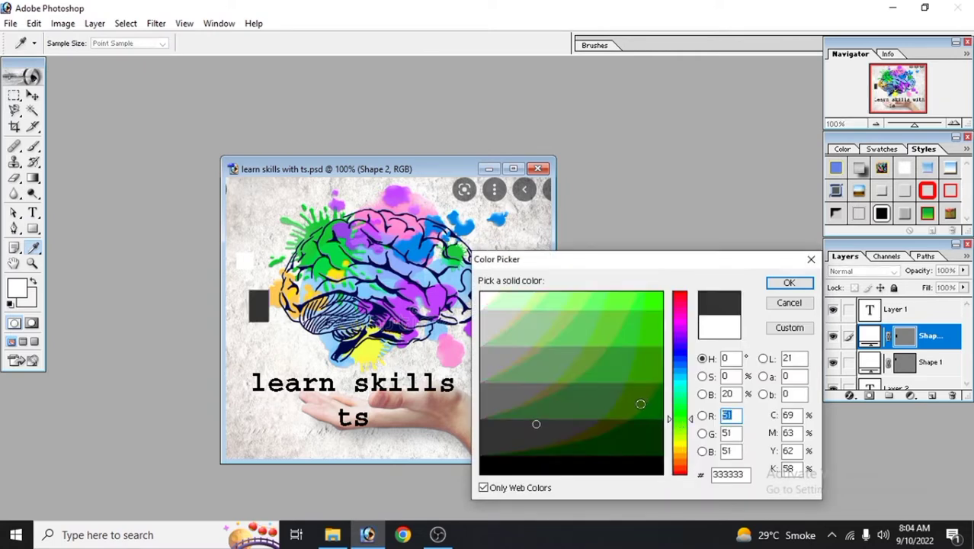
pyautogui.click(640, 404)
pyautogui.press('Return')
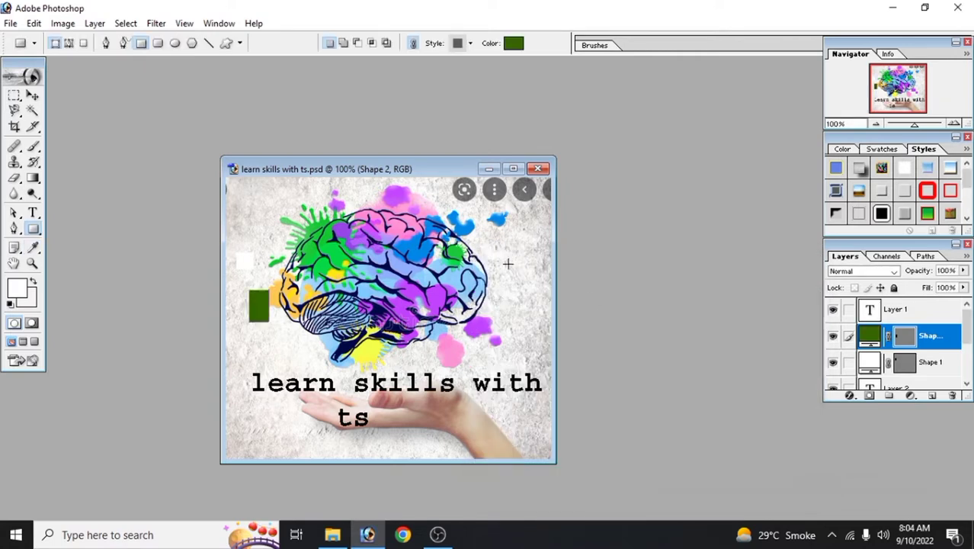
pyautogui.moveTo(508, 264); pyautogui.dragTo(538, 305)
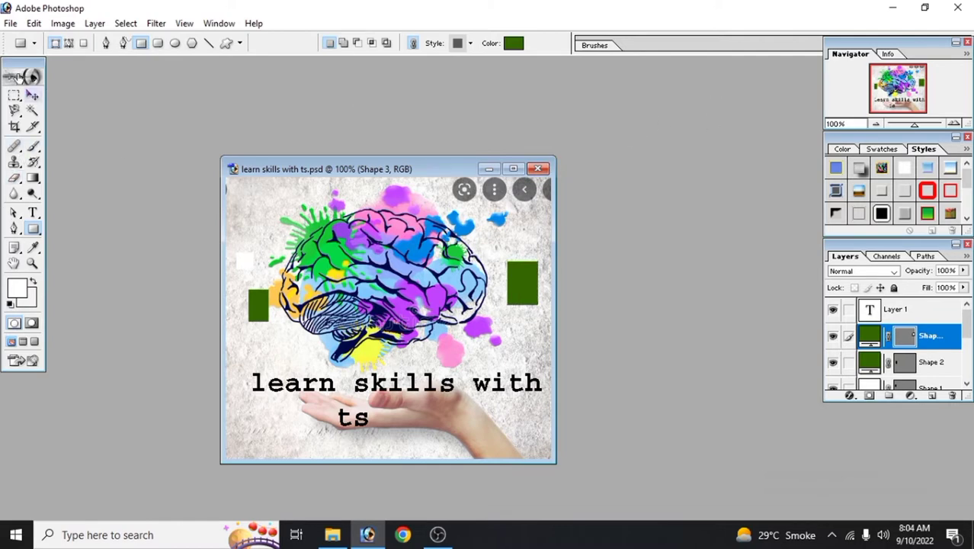
pyautogui.click(10, 23)
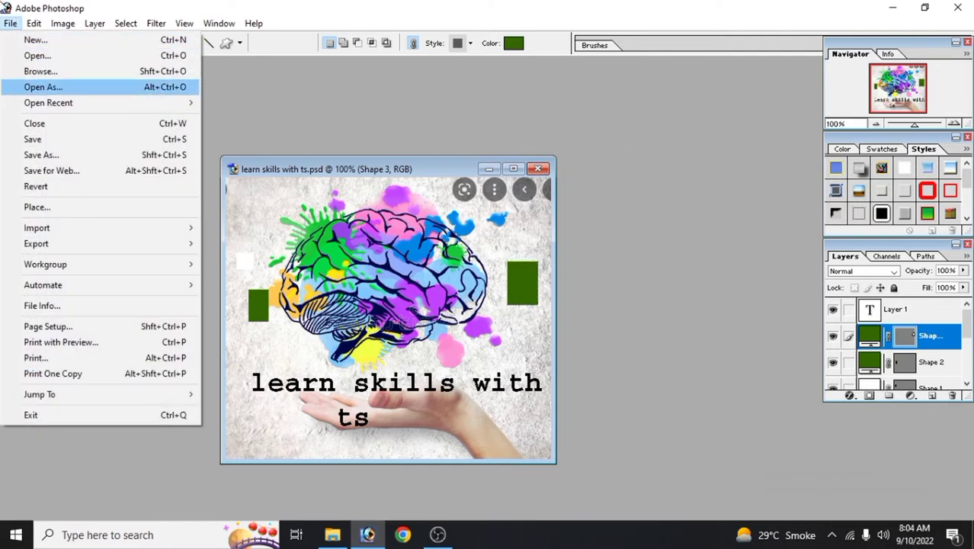
# Save the rectangles to learn skills with ts.psd, close it, reopen it to verify, and close it again
pyautogui.click(48, 141)
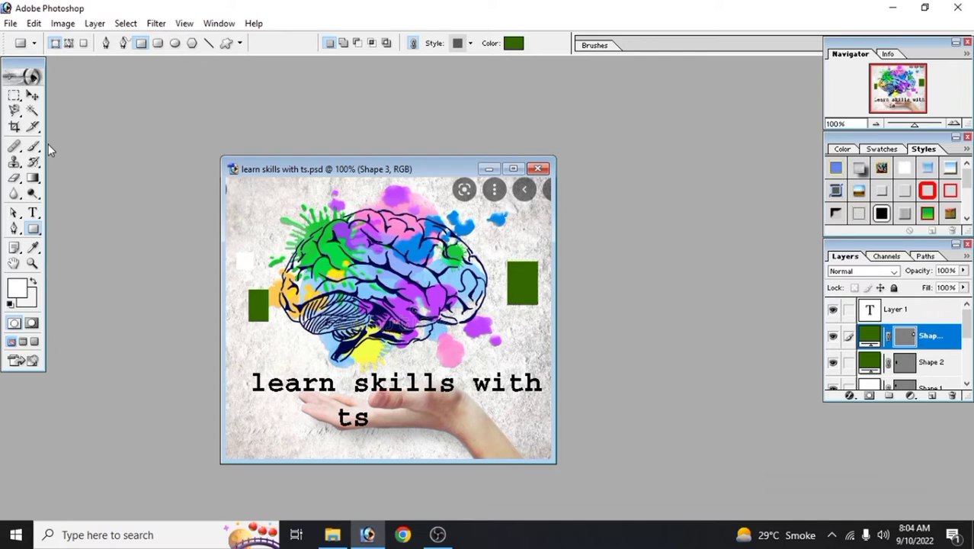
pyautogui.click(539, 168)
pyautogui.doubleClick(542, 170)
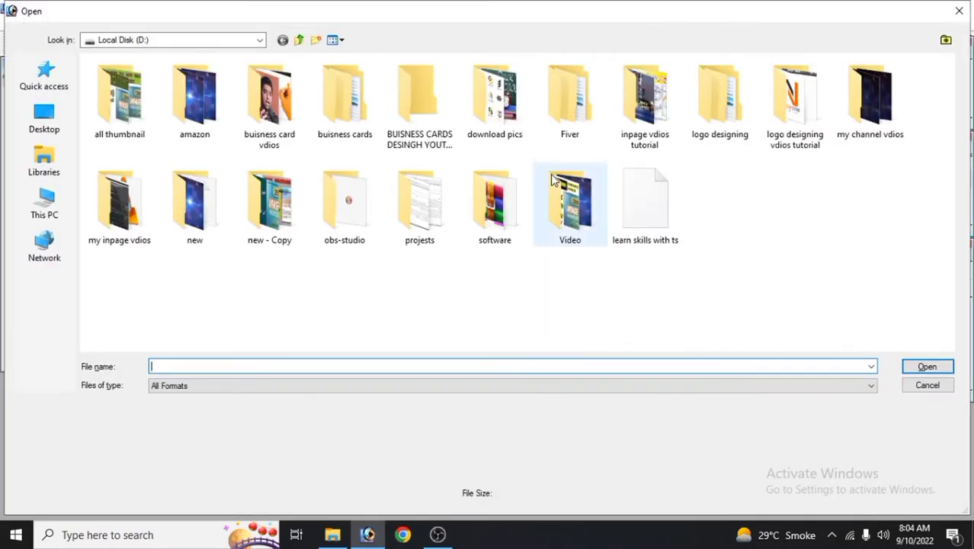
pyautogui.click(639, 205)
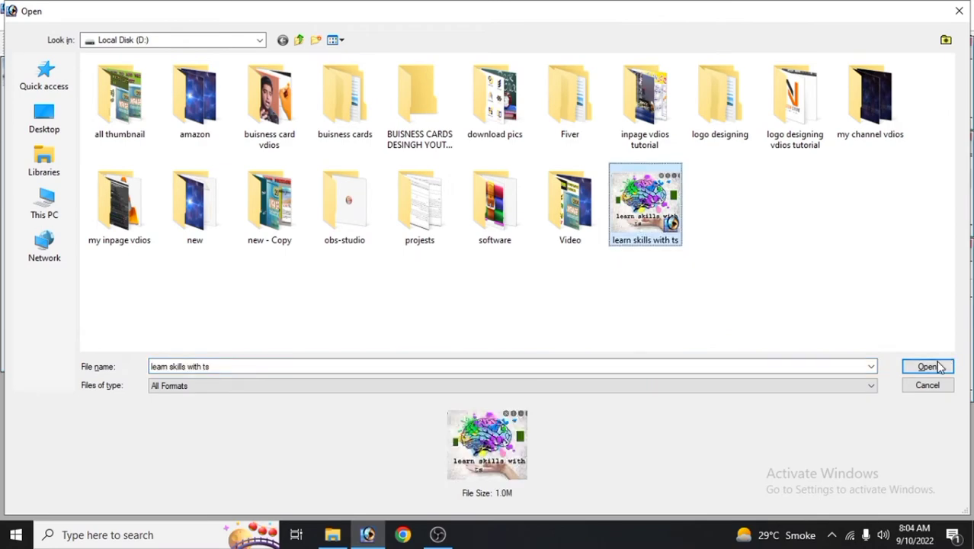
pyautogui.click(927, 367)
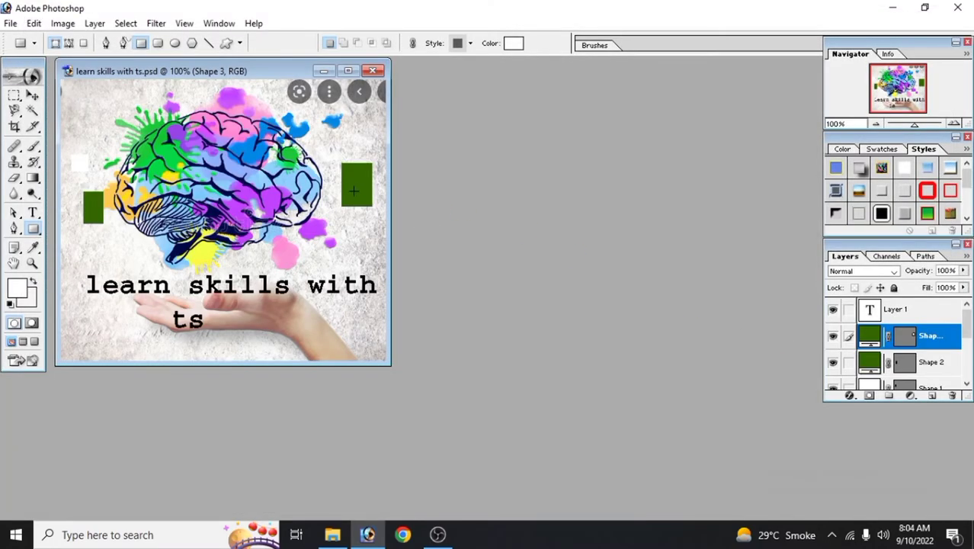
pyautogui.click(372, 71)
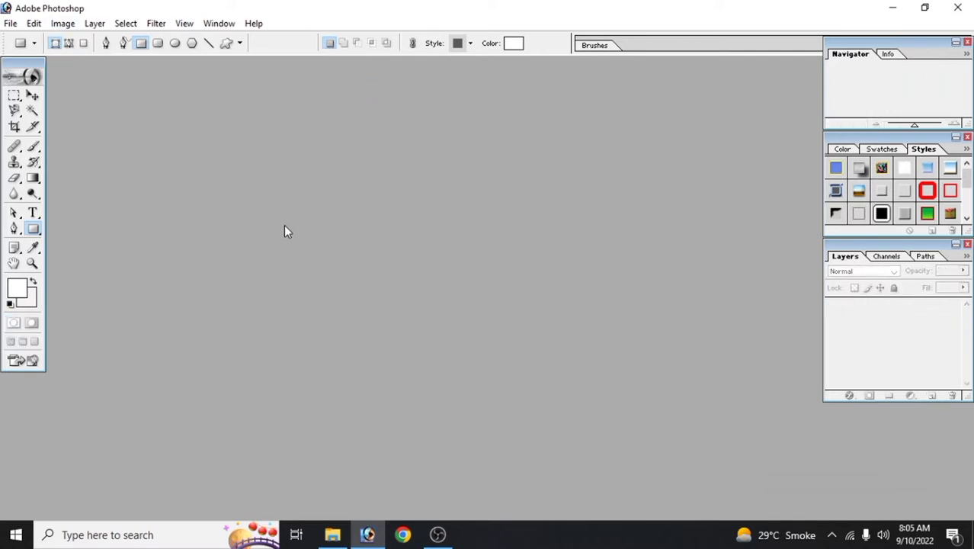
# Open learn skills with ts.psd from drive D and center its document window
pyautogui.doubleClick(417, 285)
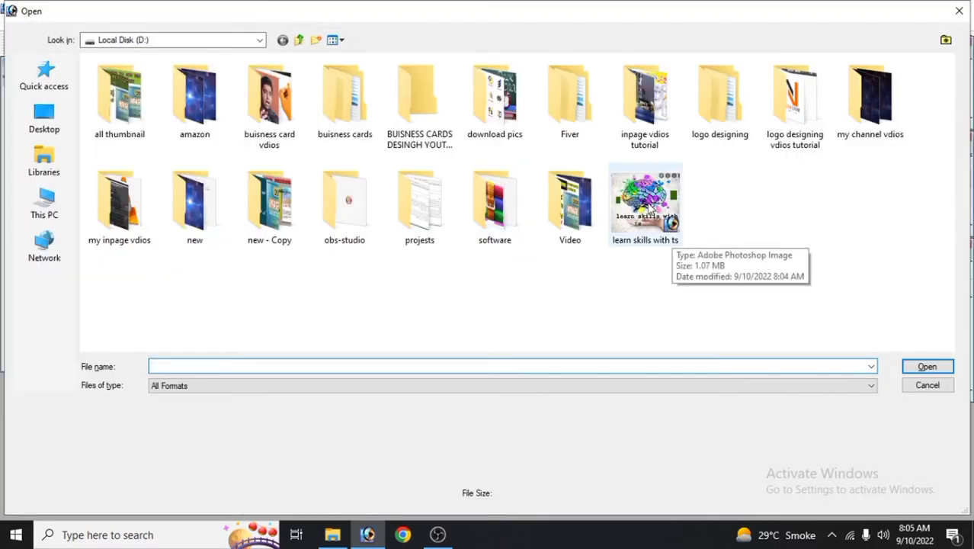
pyautogui.click(648, 237)
pyautogui.click(926, 366)
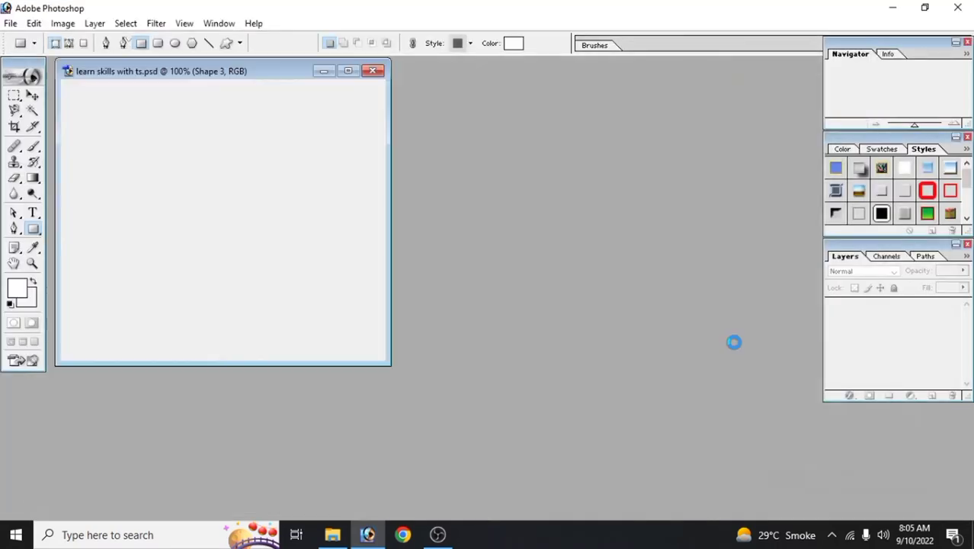
pyautogui.moveTo(275, 83); pyautogui.dragTo(386, 177)
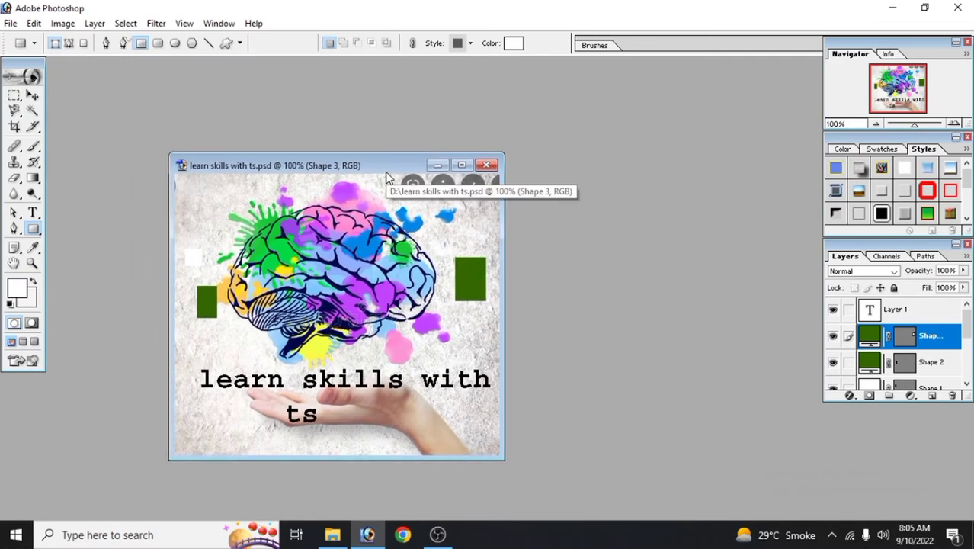
# Save a JPEG copy, learn skills with ts copy.jpg, to drive D, accepting the default quality options
pyautogui.click(11, 23)
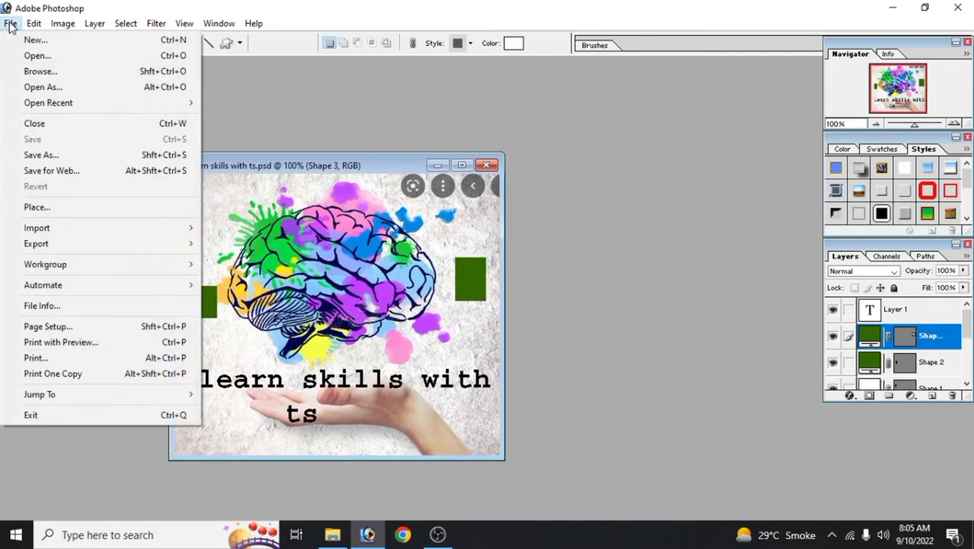
pyautogui.click(40, 155)
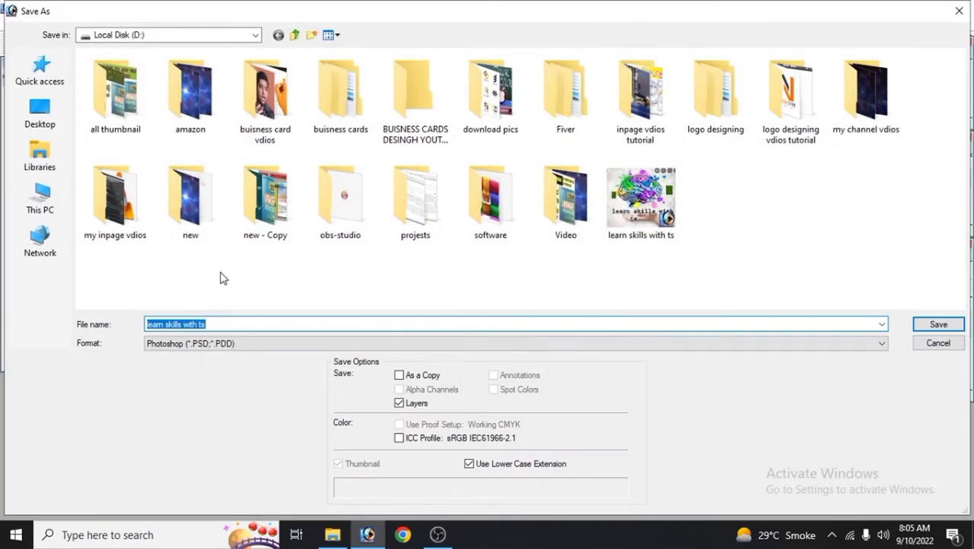
pyautogui.click(216, 345)
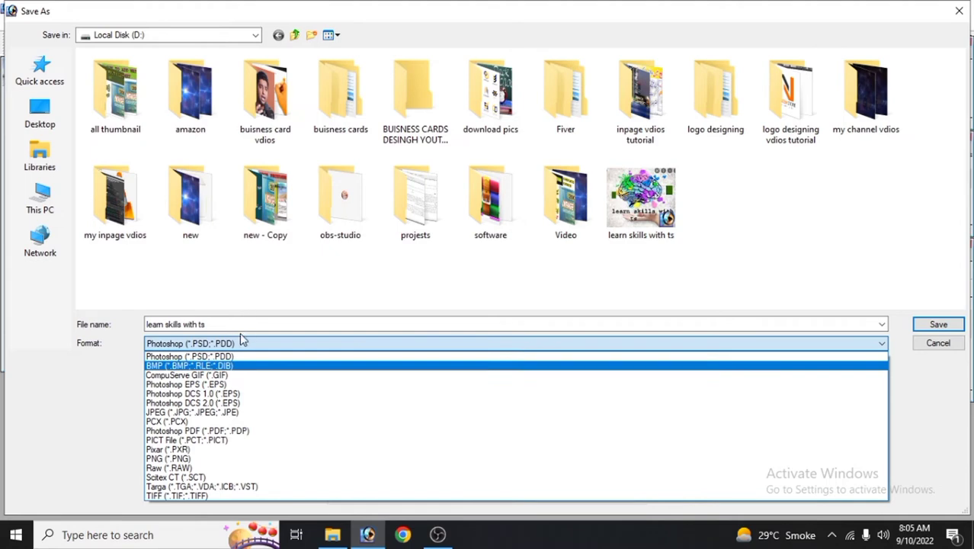
pyautogui.click(225, 413)
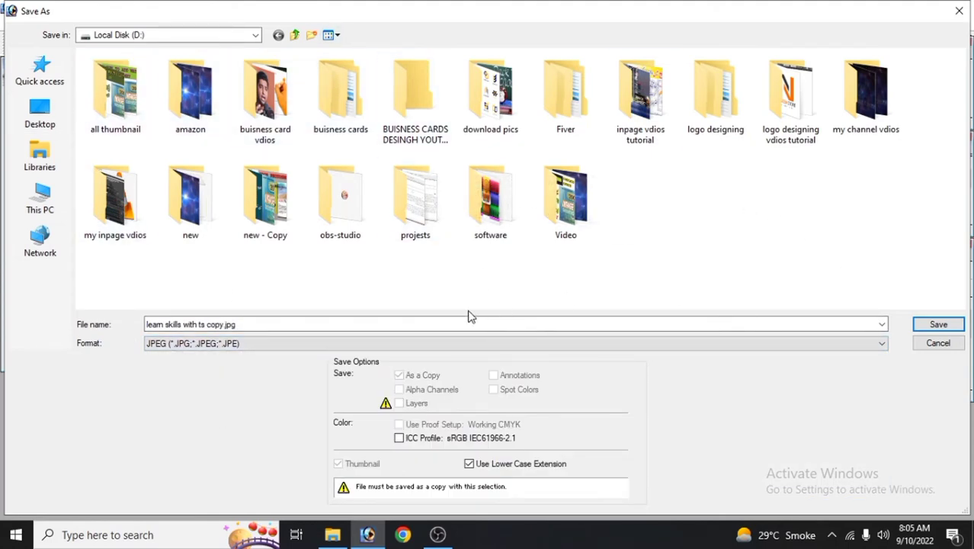
pyautogui.click(939, 324)
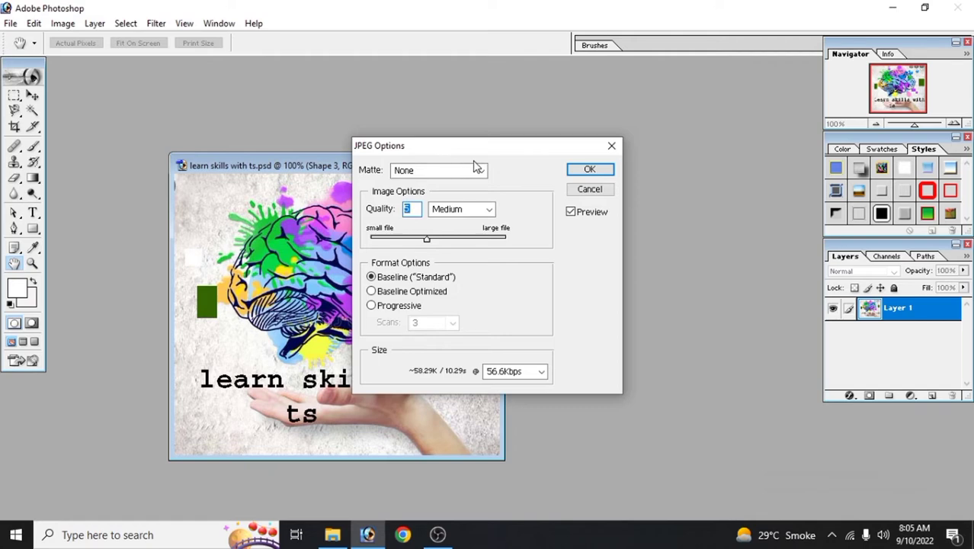
pyautogui.click(589, 168)
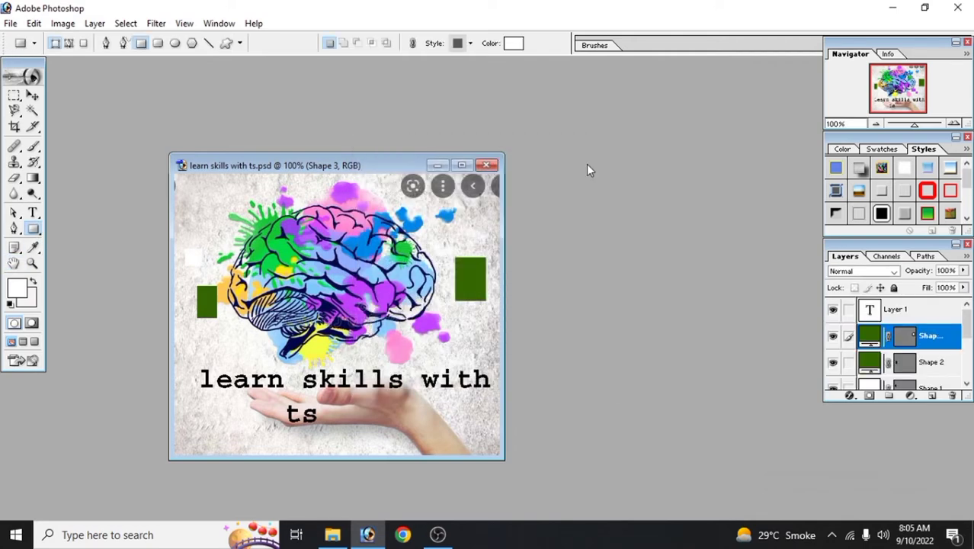
pyautogui.click(587, 168)
# Close the PSD, open learn skills with ts copy.jpg to check its single Background layer, then close it
pyautogui.click(486, 165)
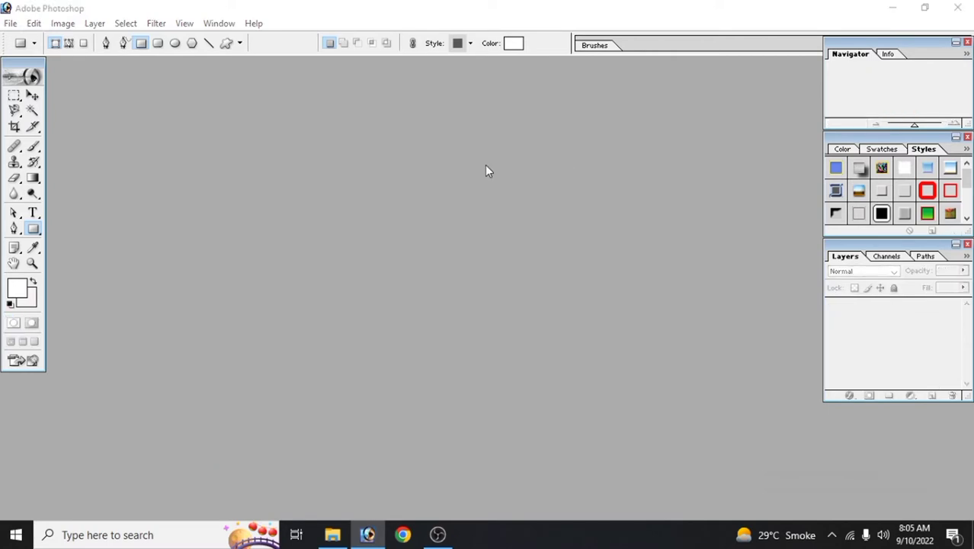
pyautogui.doubleClick(486, 167)
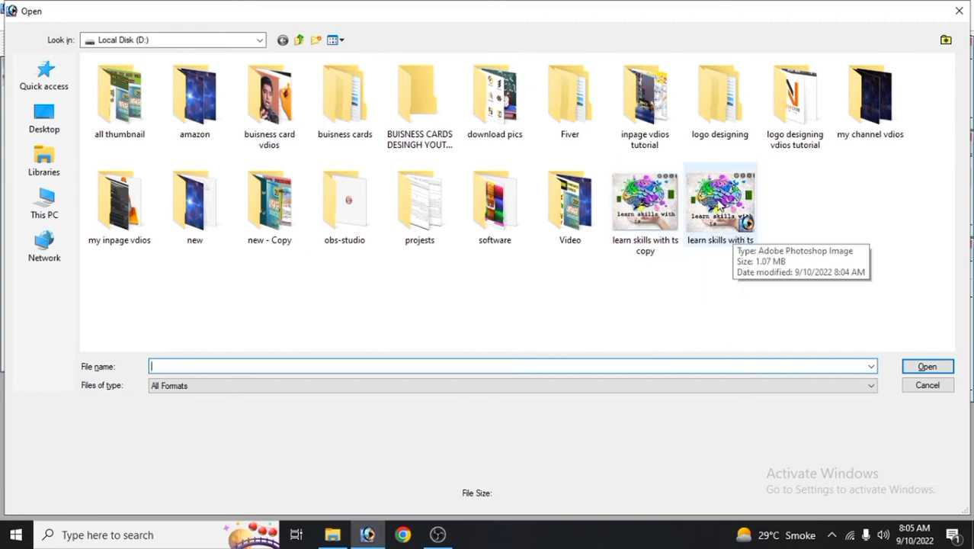
pyautogui.click(644, 204)
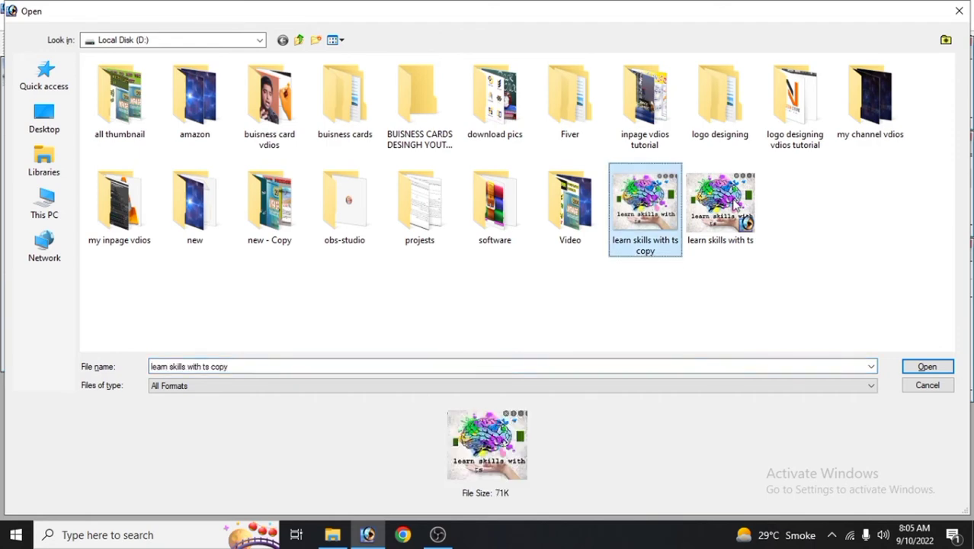
pyautogui.click(926, 367)
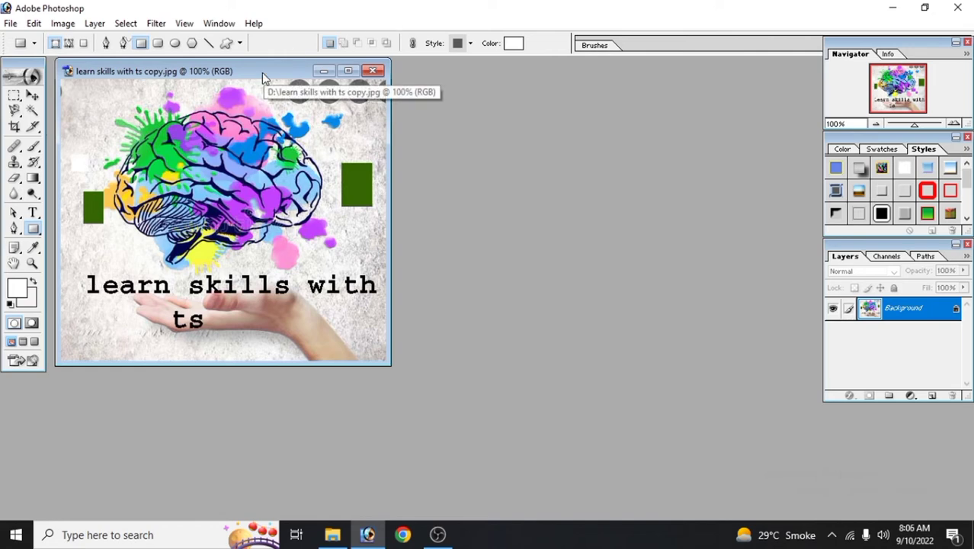
pyautogui.moveTo(271, 73); pyautogui.dragTo(476, 160)
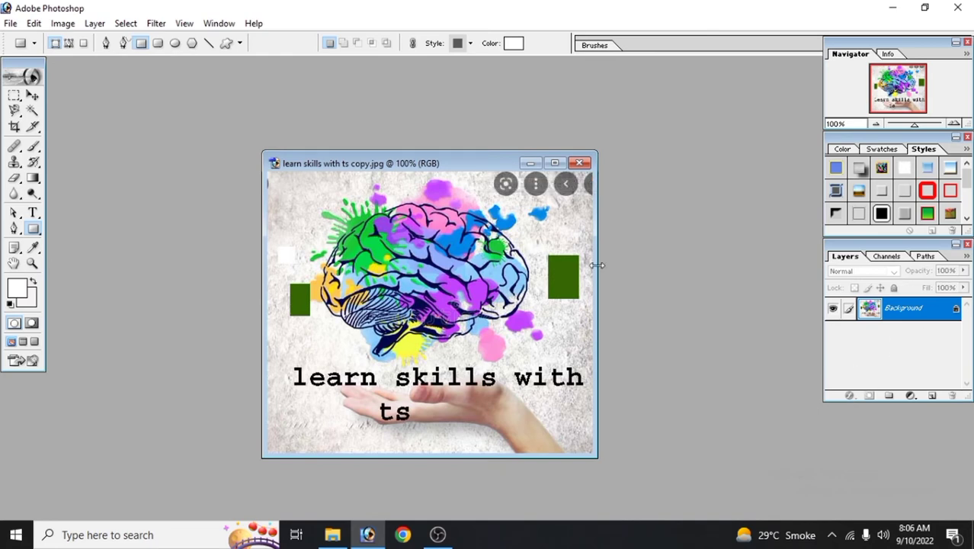
pyautogui.moveTo(445, 166); pyautogui.dragTo(457, 135)
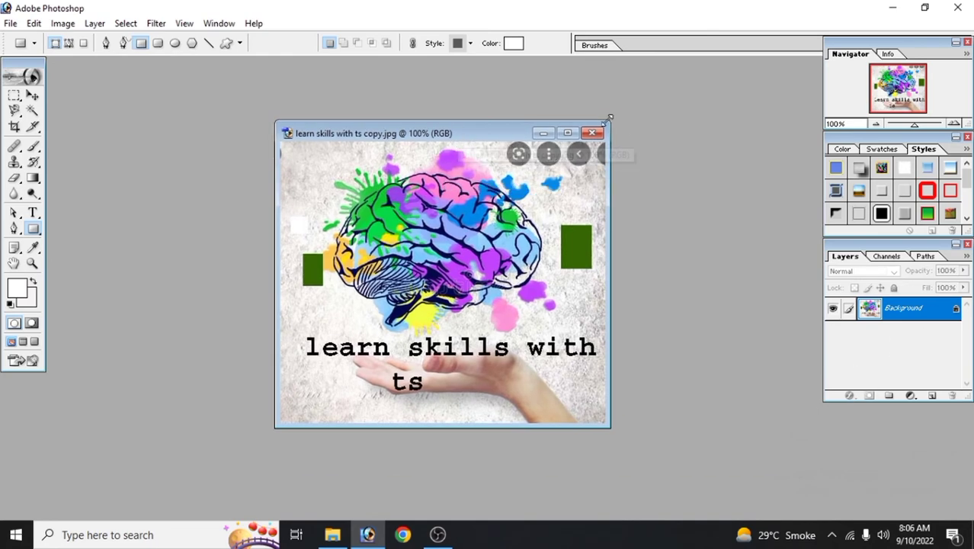
pyautogui.click(592, 133)
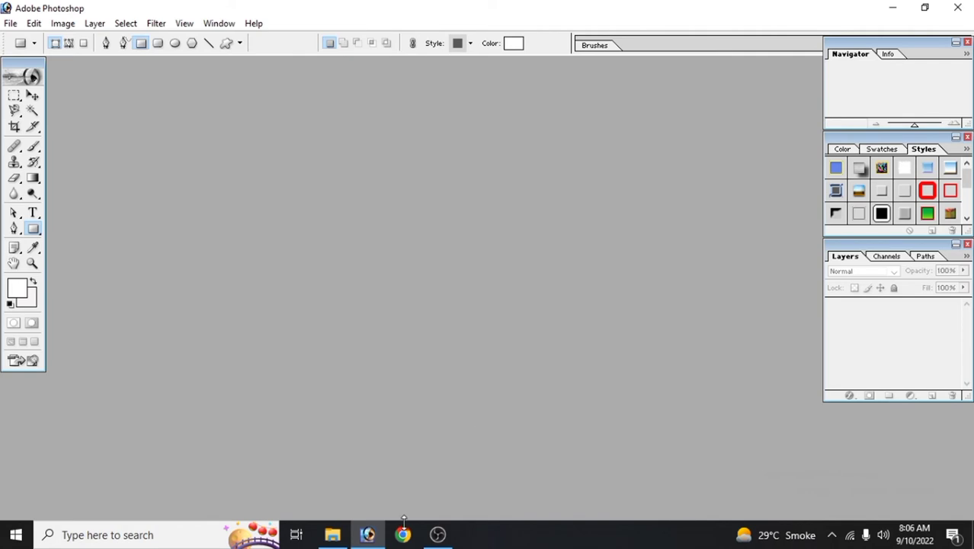
# Switch to the Local Disk (D:) folder and select learn skills with ts copy
pyautogui.click(332, 534)
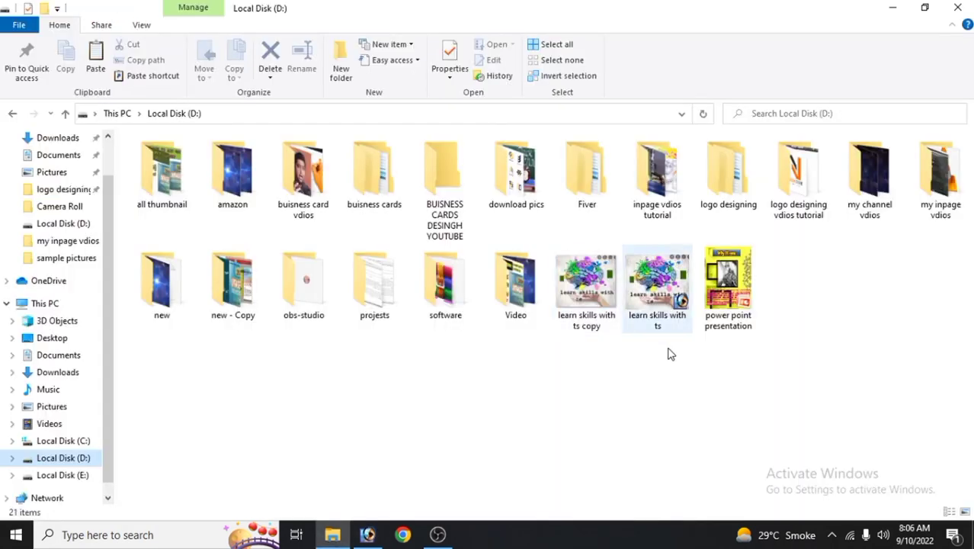
pyautogui.click(577, 282)
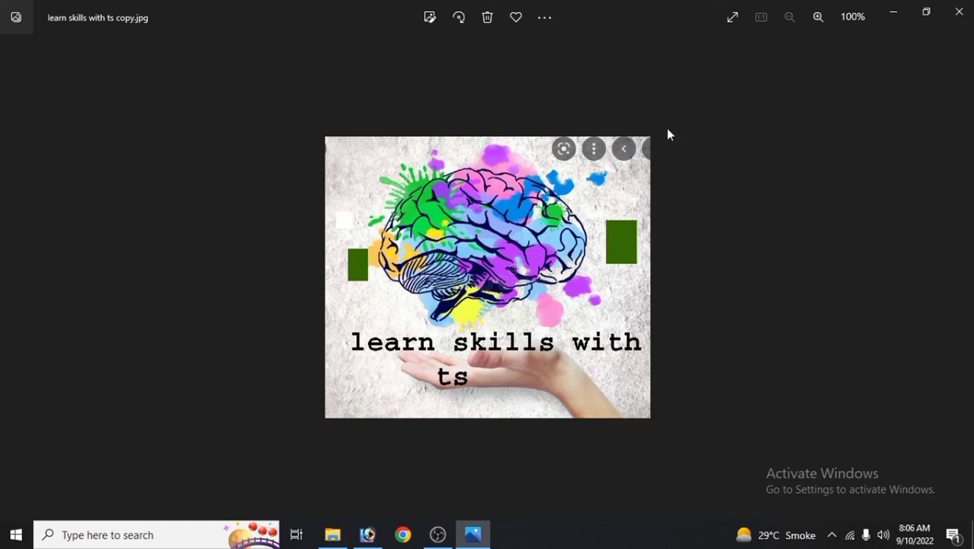
# Zoom in five times on the JPEG copy, pan to the text, zoom back out, then return to File Explorer
pyautogui.click(818, 16)
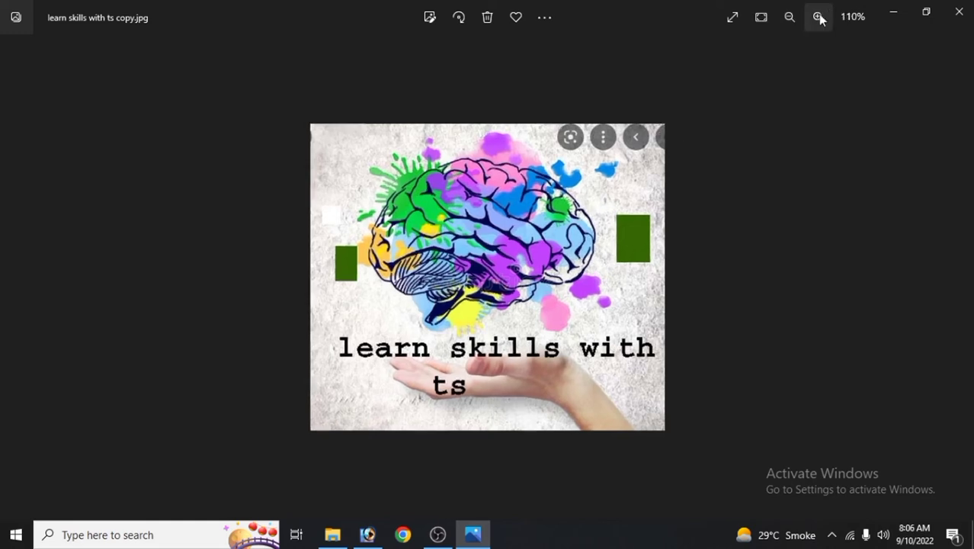
pyautogui.click(819, 17)
pyautogui.click(819, 16)
pyautogui.click(819, 16)
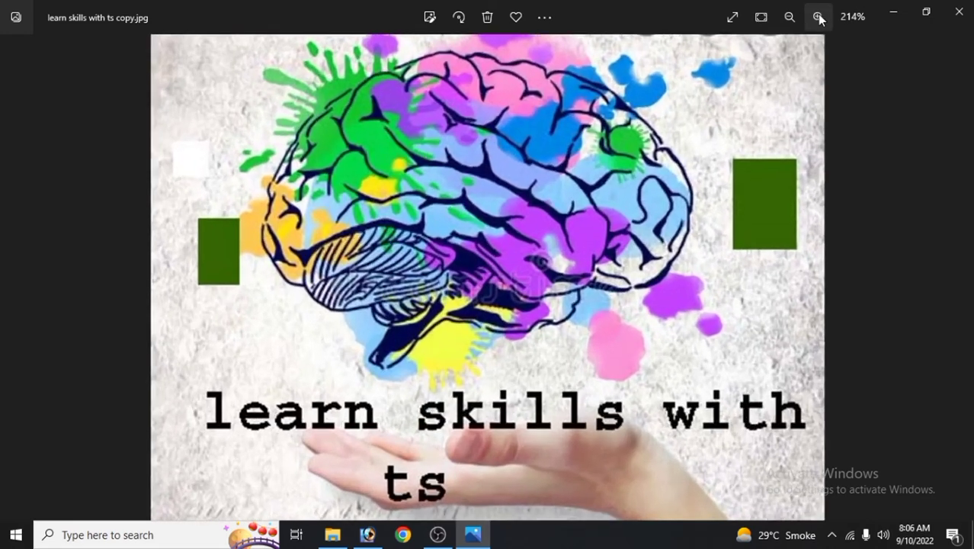
pyautogui.click(818, 17)
pyautogui.moveTo(621, 176); pyautogui.dragTo(633, 133)
pyautogui.click(789, 16)
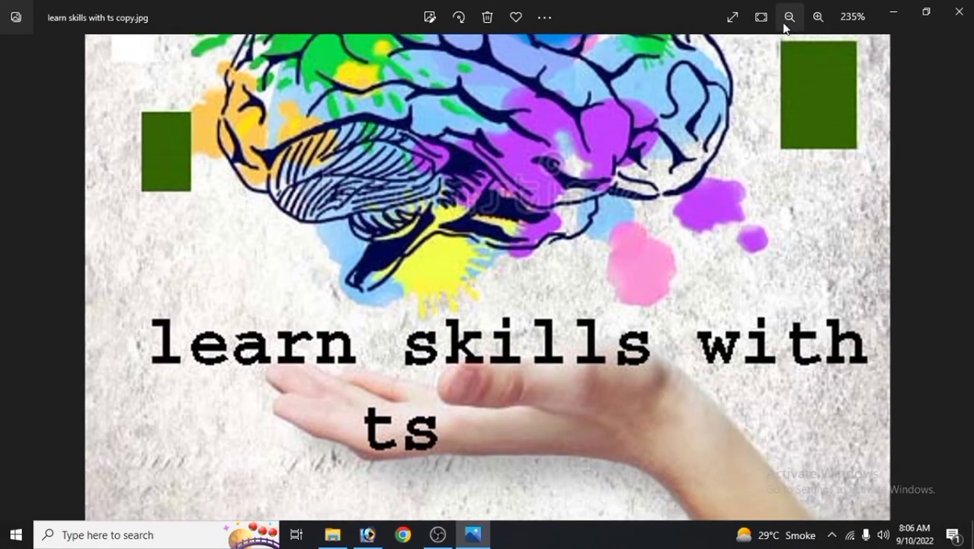
pyautogui.click(789, 17)
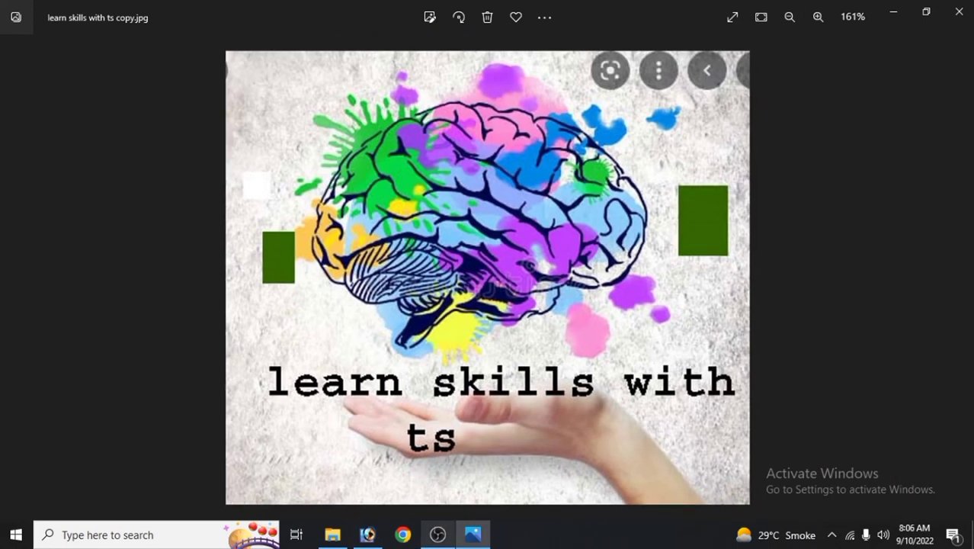
pyautogui.click(332, 534)
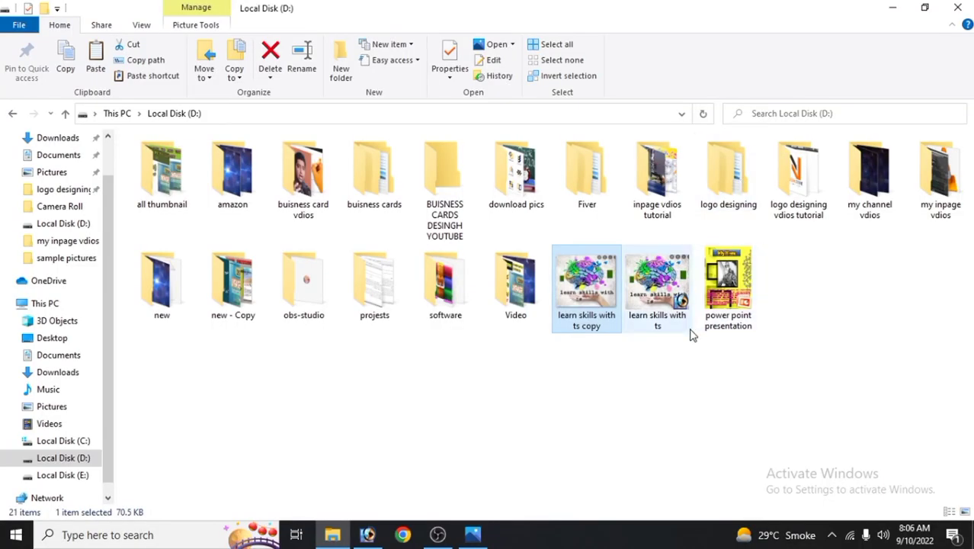
# Reopen learn skills with ts.psd and hide the Shape 3 and Shape 2 green rectangle layers
pyautogui.click(666, 309)
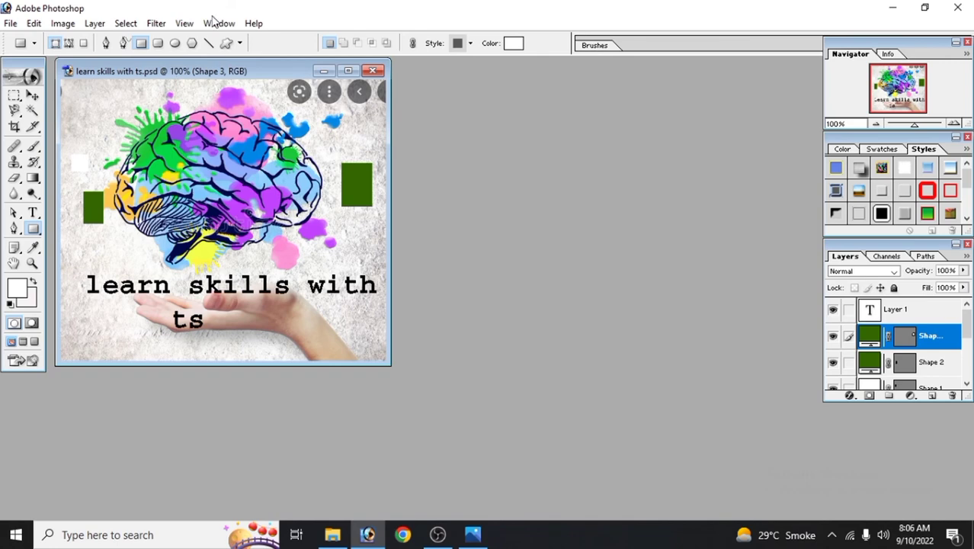
pyautogui.moveTo(211, 72); pyautogui.dragTo(361, 124)
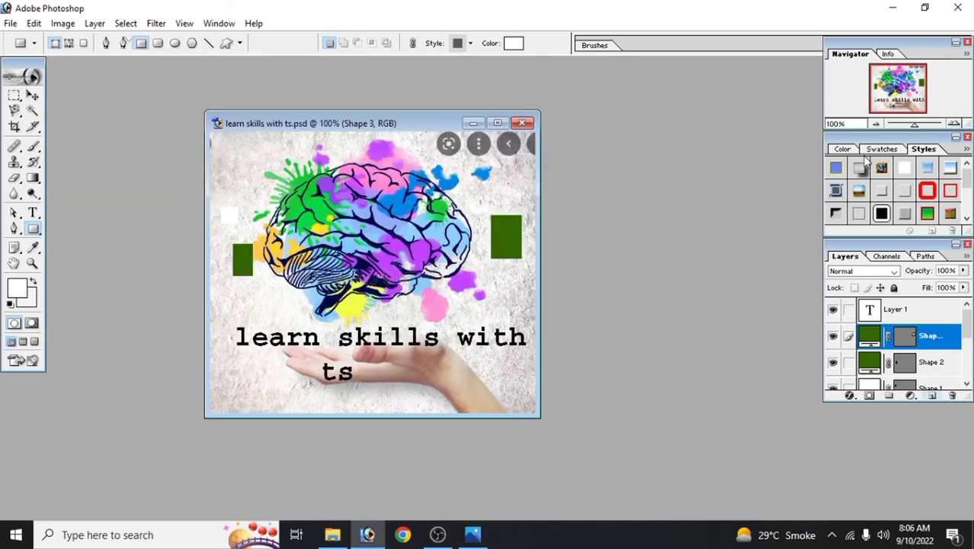
pyautogui.click(833, 336)
pyautogui.click(833, 363)
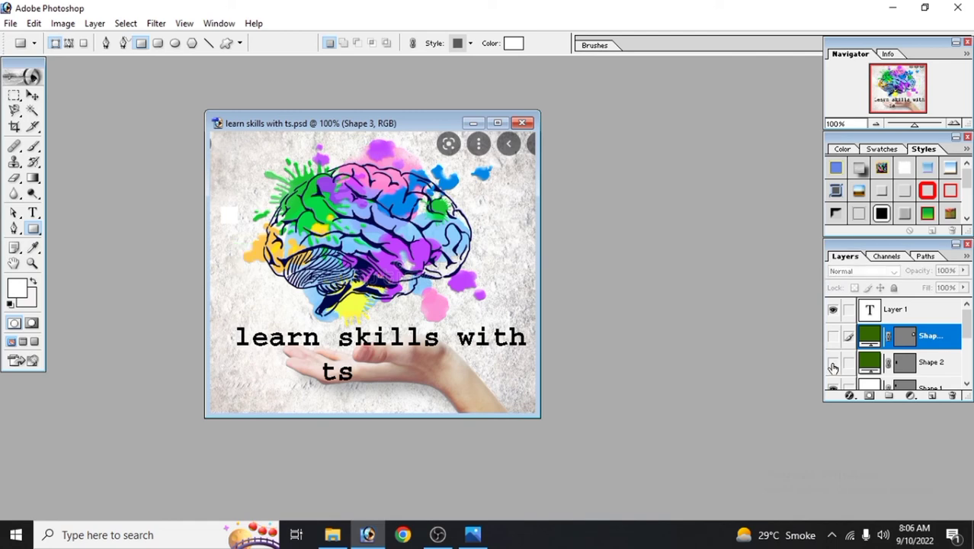